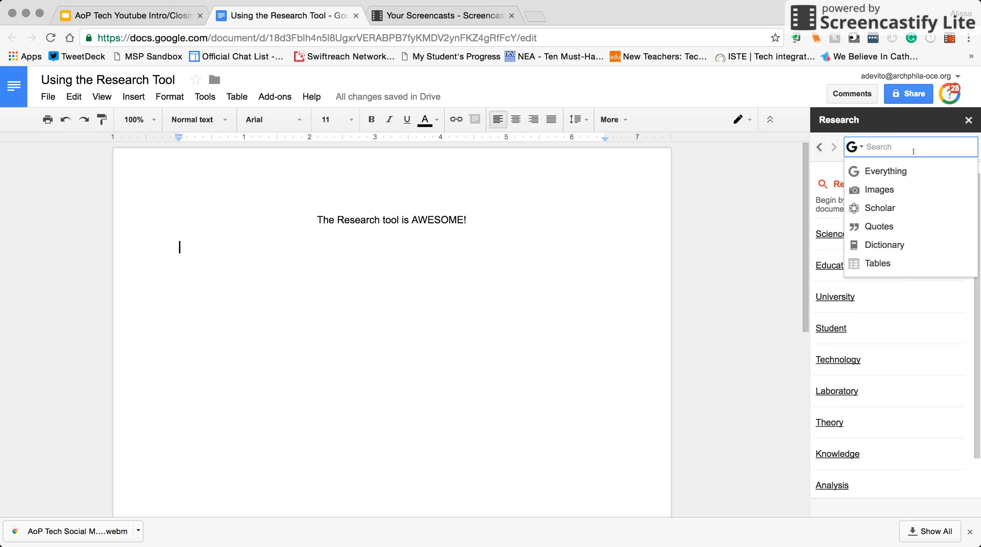
- Search for "Pope Francis" across everything with the Research tool
text(Pope F)
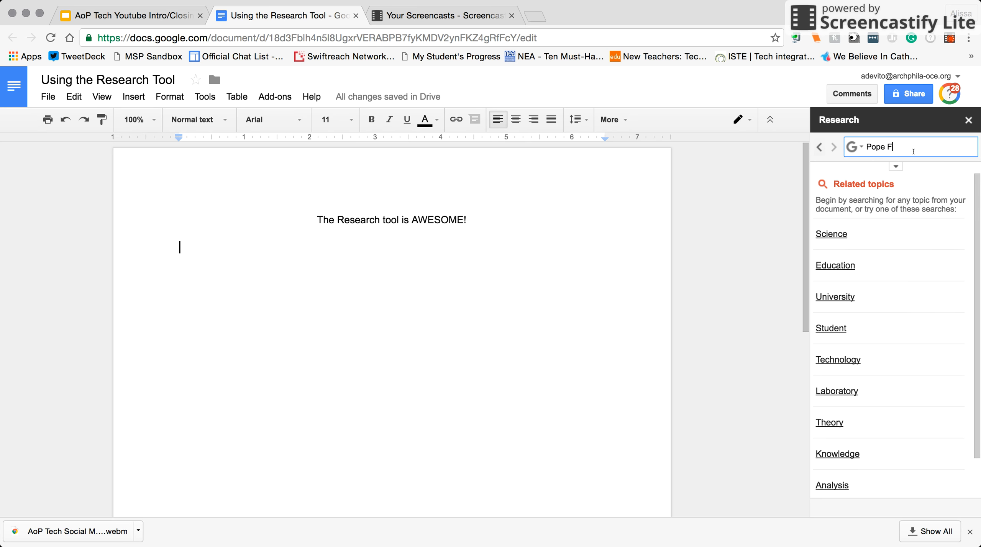
text(rancis)
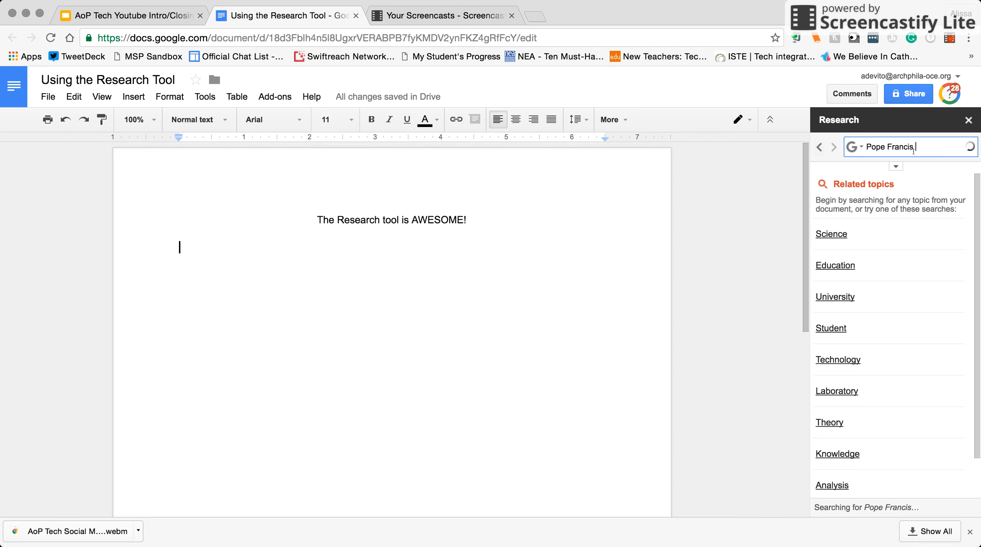
scroll(917, 372, down, 5)
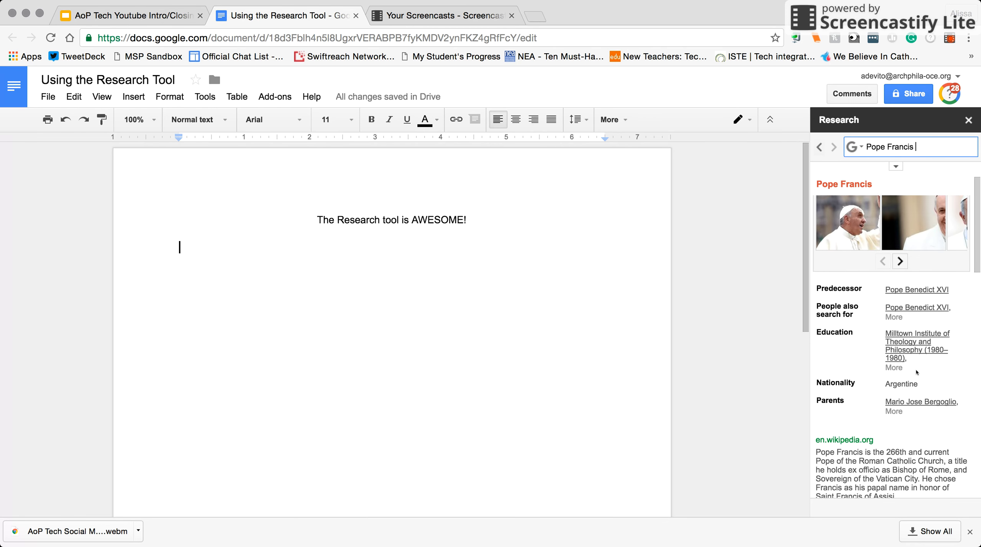
- Insert a link to the New York Times web result on Pope Francis below the document's heading line
scroll(917, 372, down, 2)
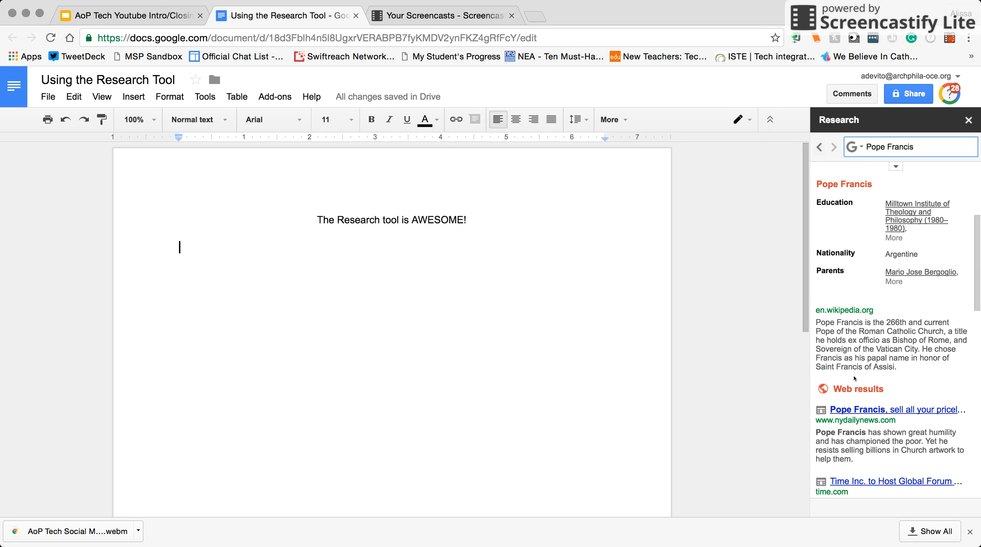
scroll(864, 366, down, 2)
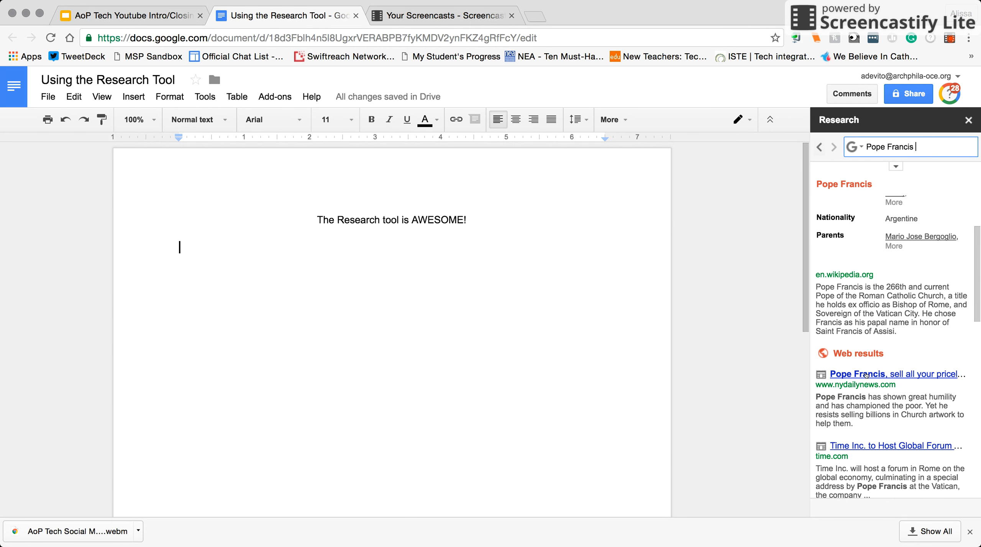
mouse_move(866, 376)
scroll(867, 374, down, 1)
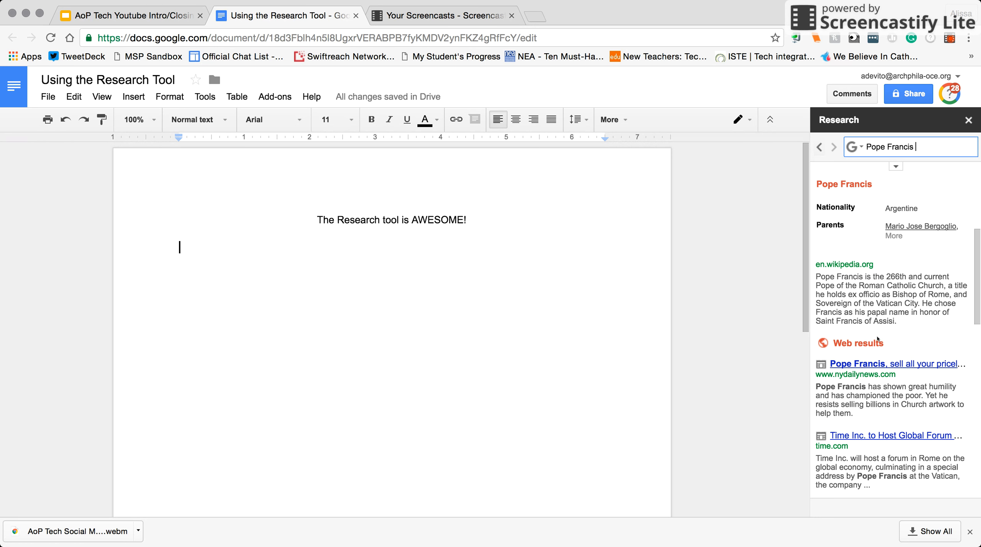
scroll(878, 339, down, 7)
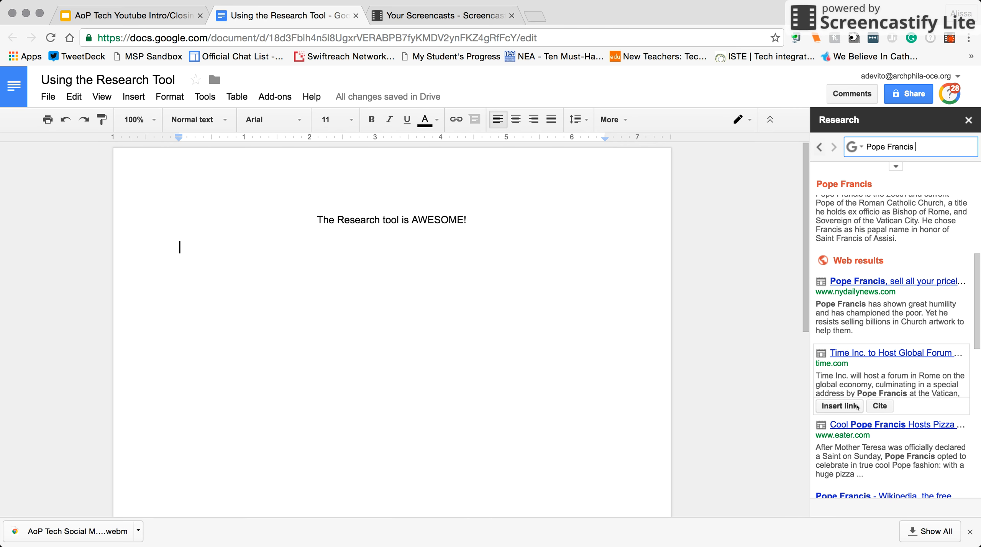
scroll(857, 407, down, 4)
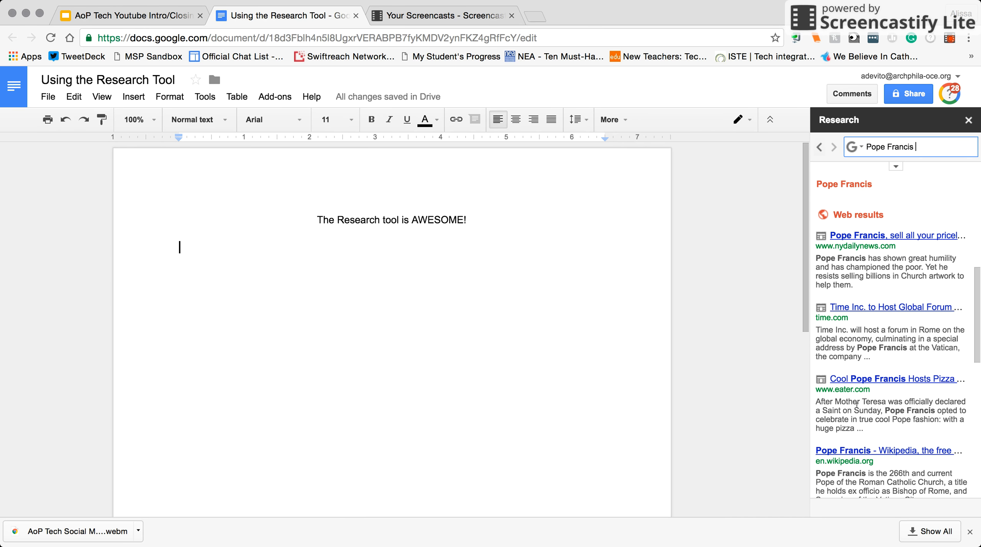
scroll(855, 422, down, 4)
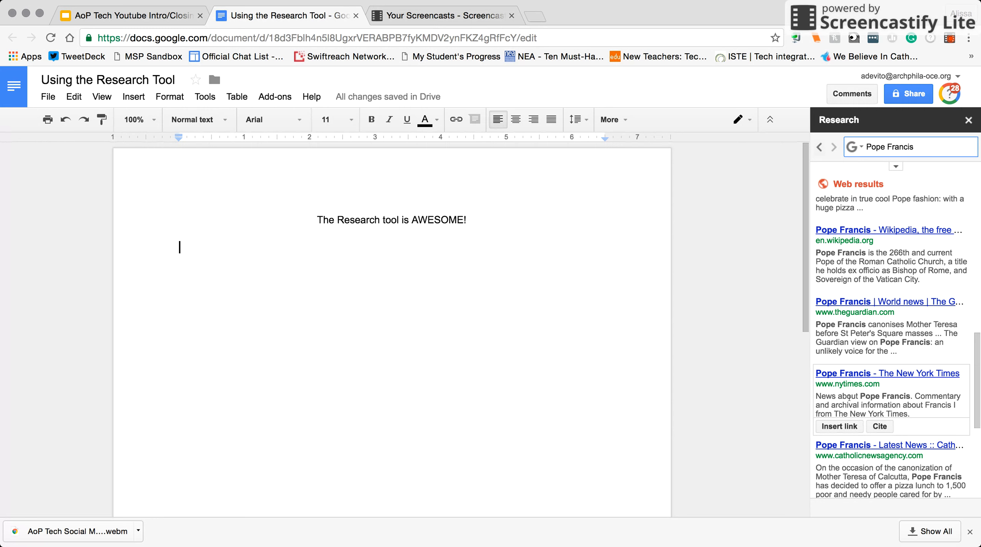
click(846, 427)
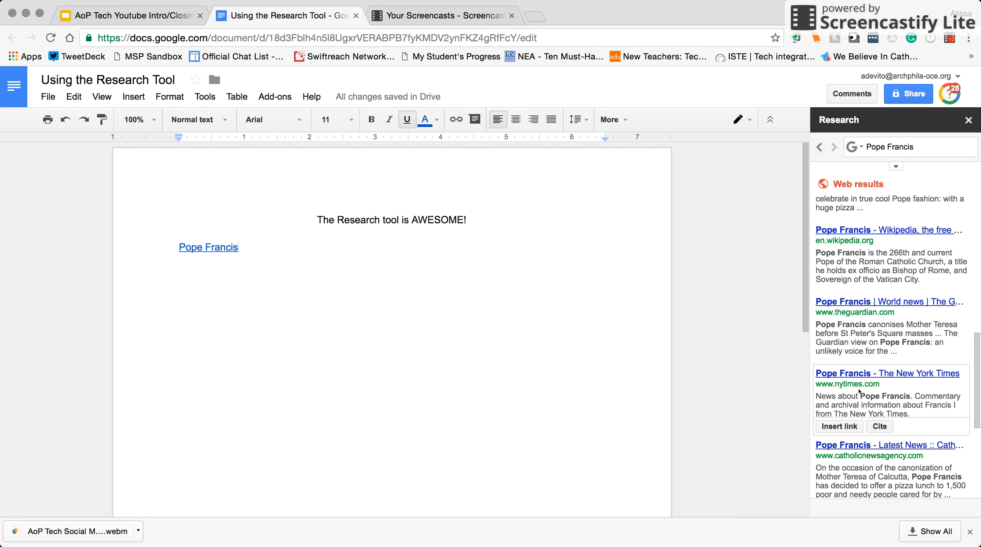
- Cite the New York Times result after the Pope Francis link and check its footnote at the end of the page
click(880, 426)
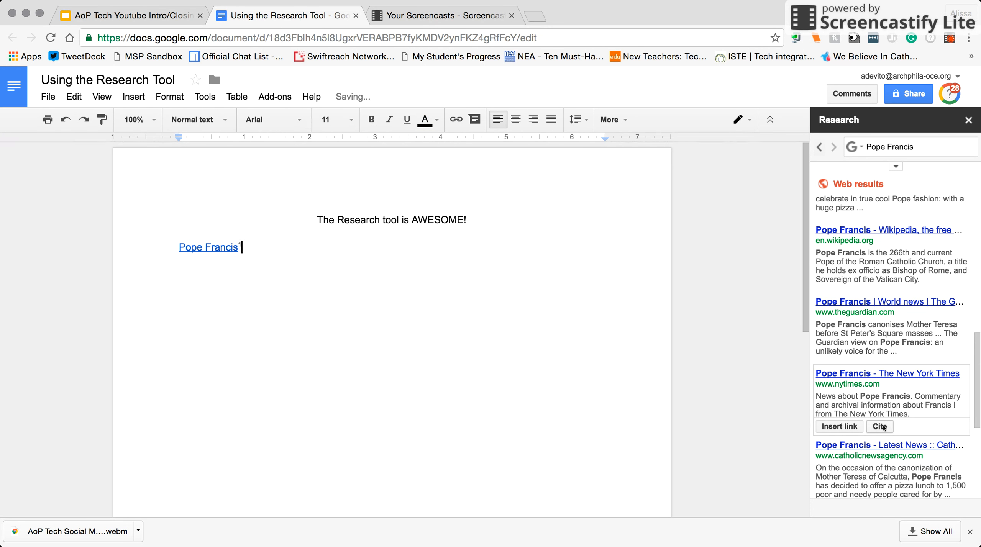
mouse_move(899, 430)
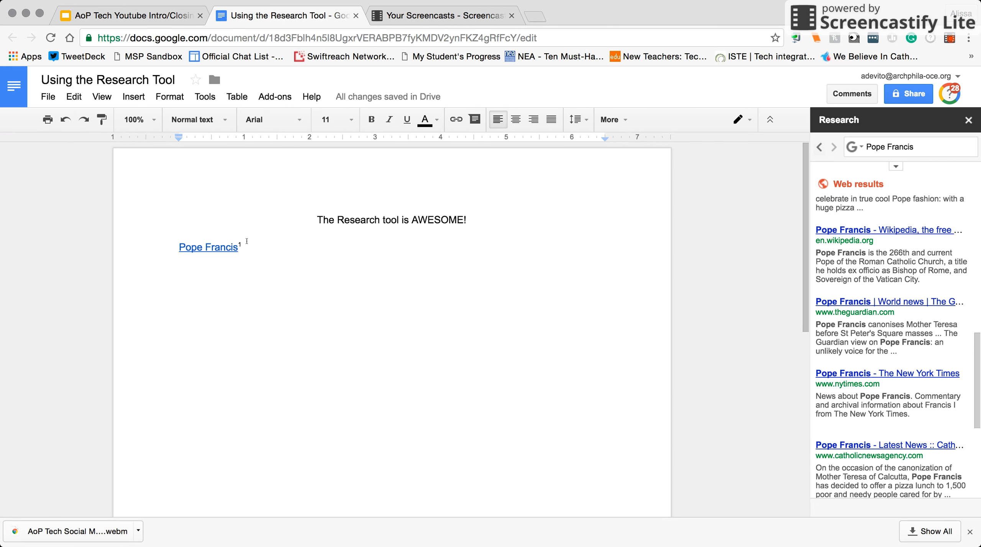
scroll(246, 242, down, 10)
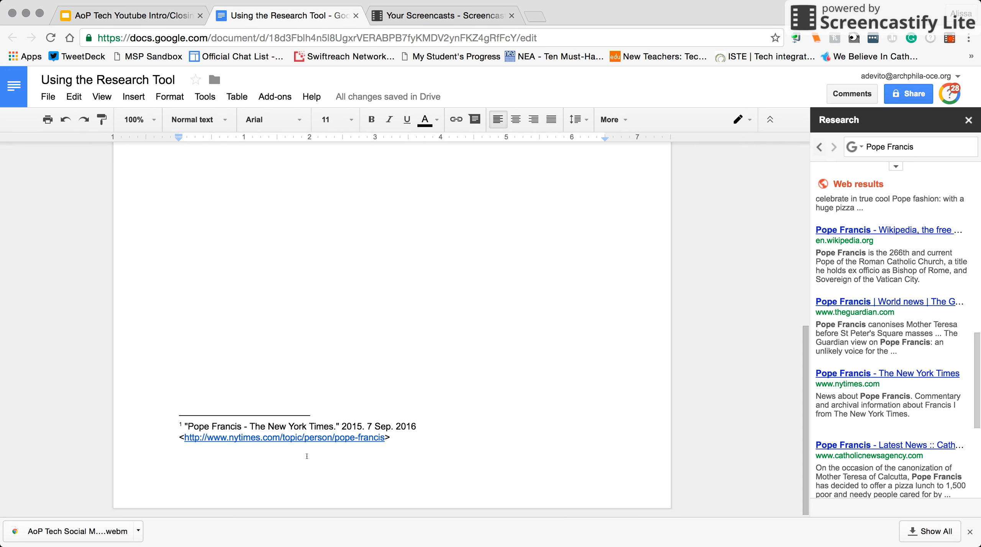
scroll(315, 463, up, 10)
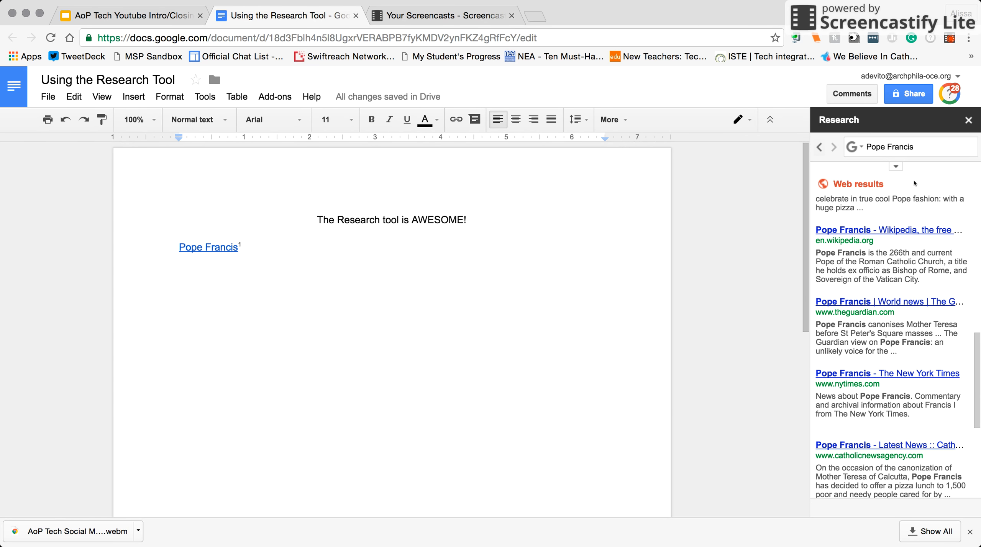
- Review the available image usage-rights filters and citation formats for the research results
click(896, 168)
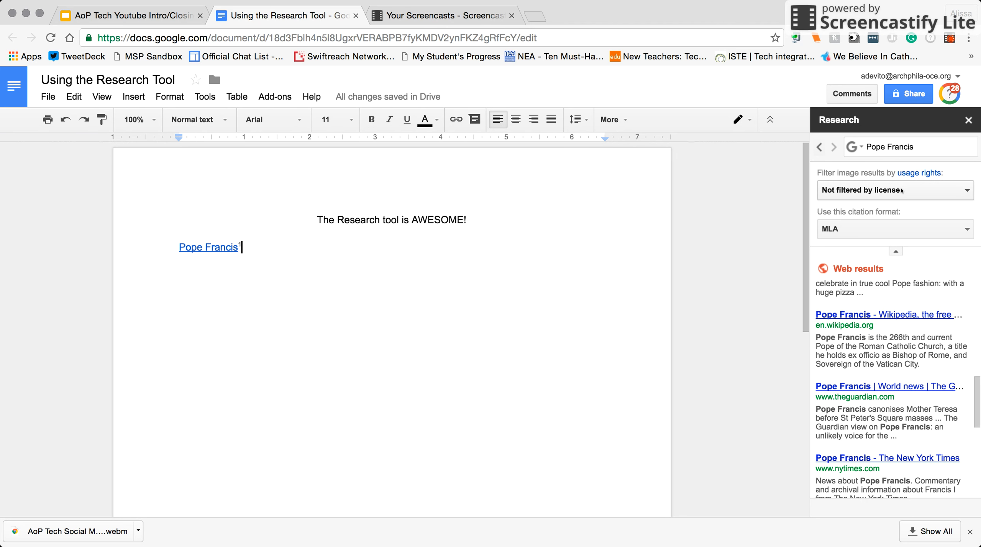
click(901, 191)
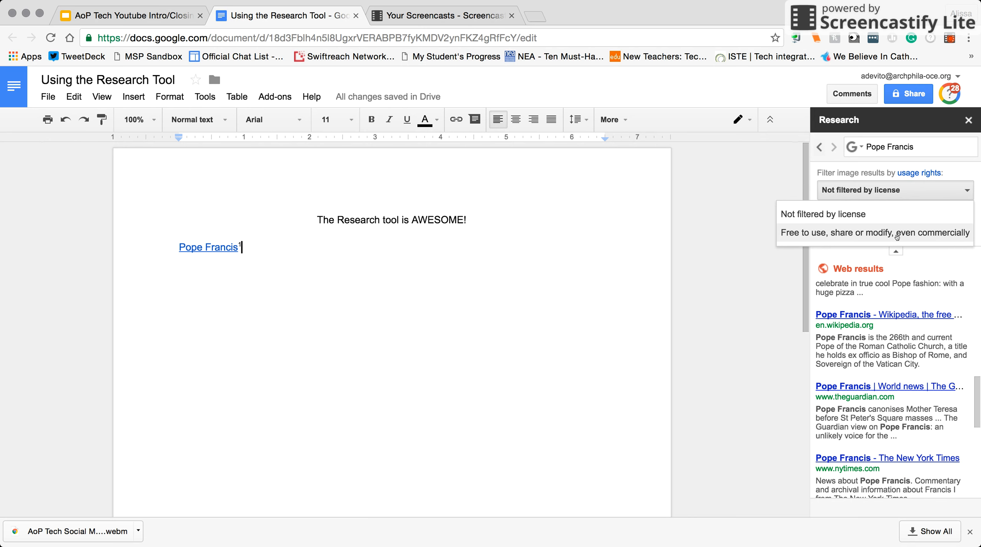
click(911, 188)
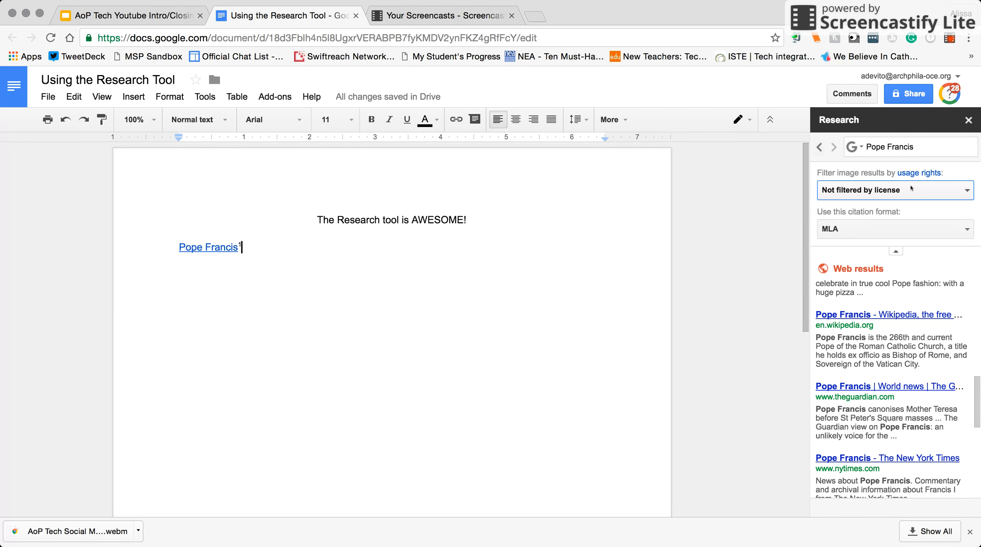
click(910, 228)
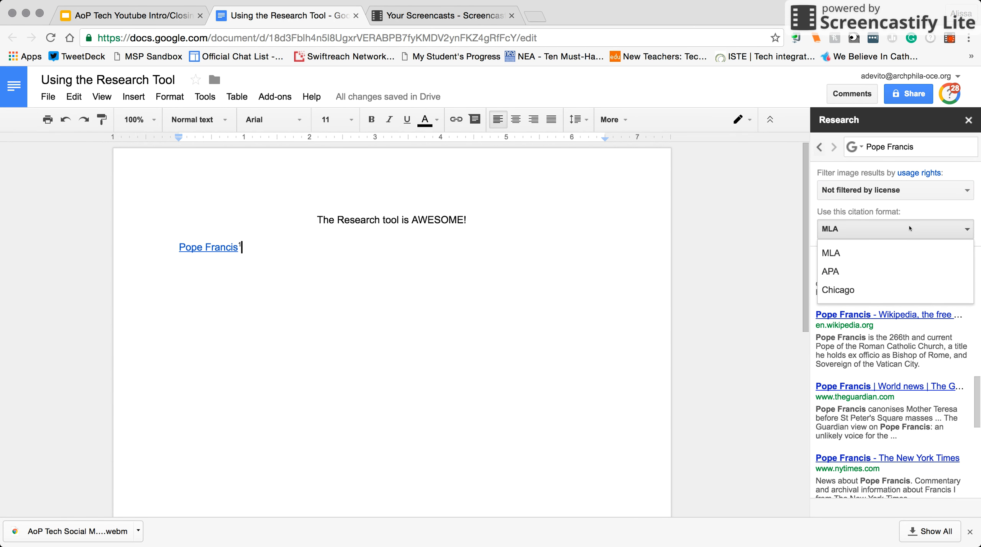
click(910, 229)
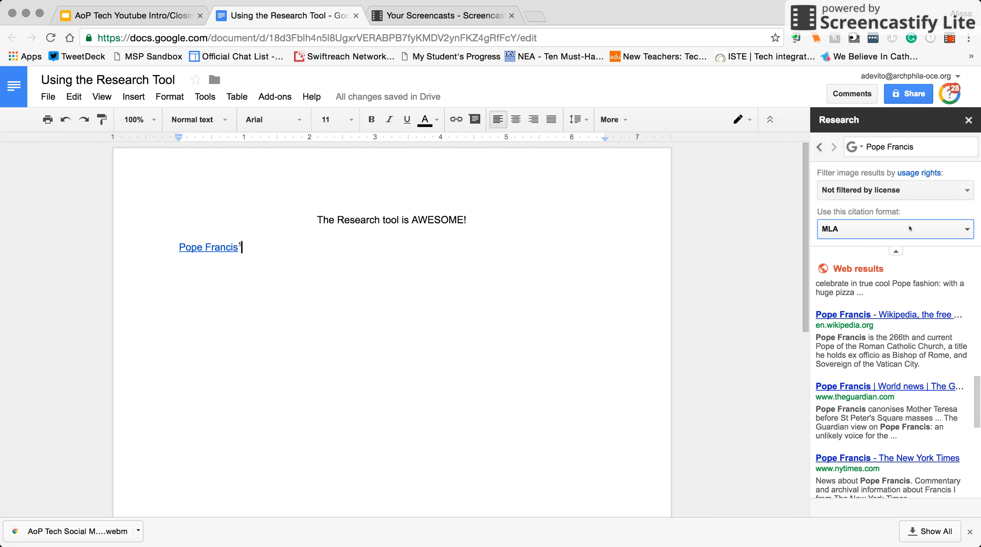
scroll(897, 251, down, 3)
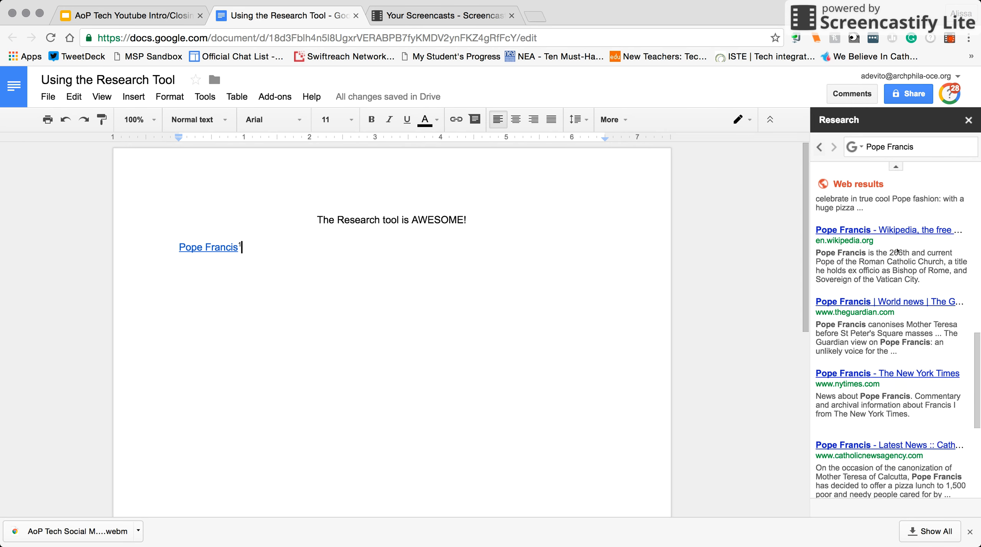
- Switch the Pope Francis search to image results
scroll(897, 250, up, 5)
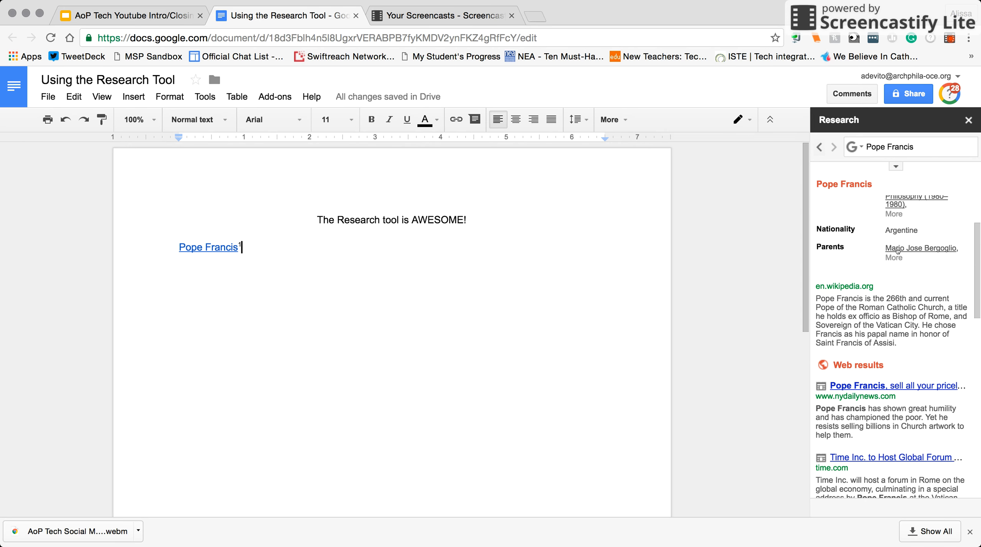
scroll(897, 250, up, 5)
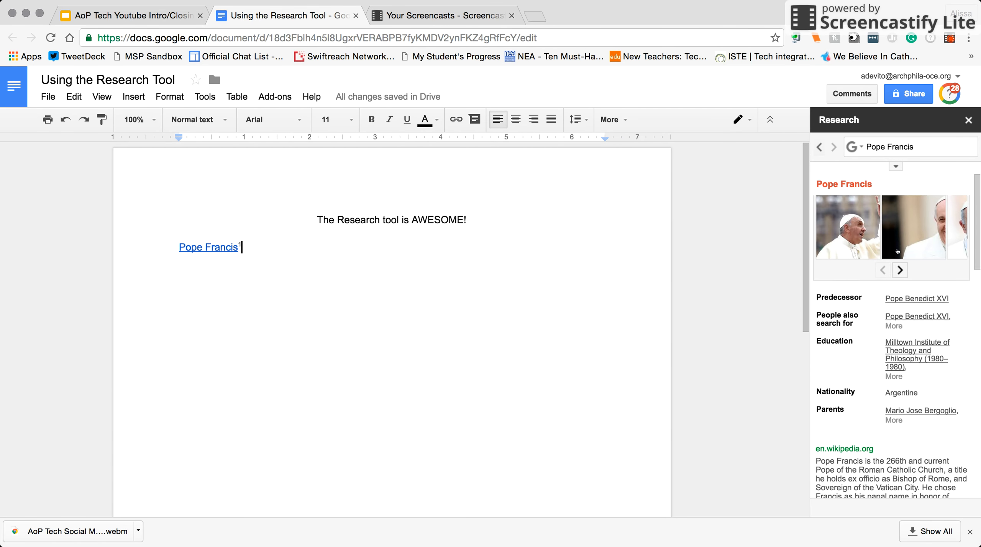
click(854, 146)
click(837, 295)
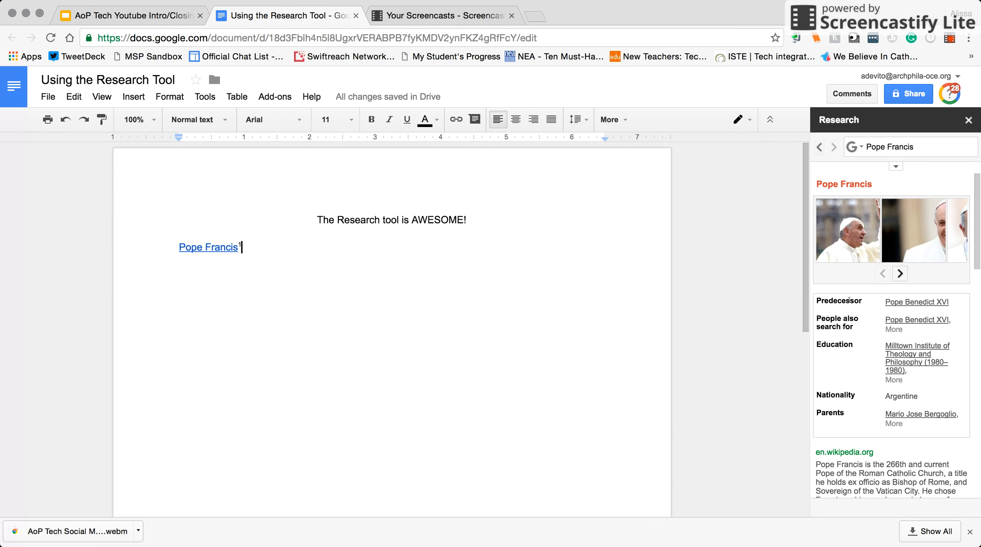
click(854, 146)
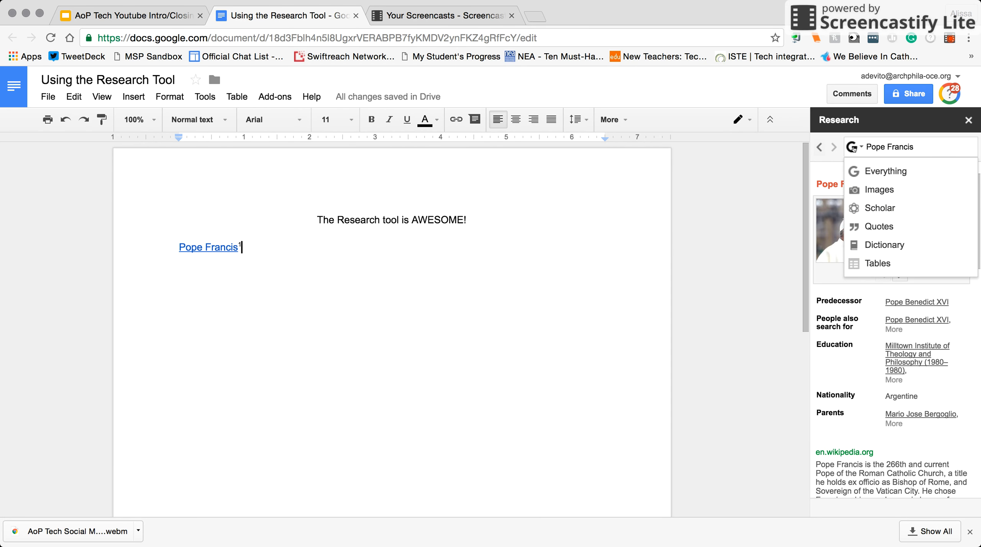
click(861, 186)
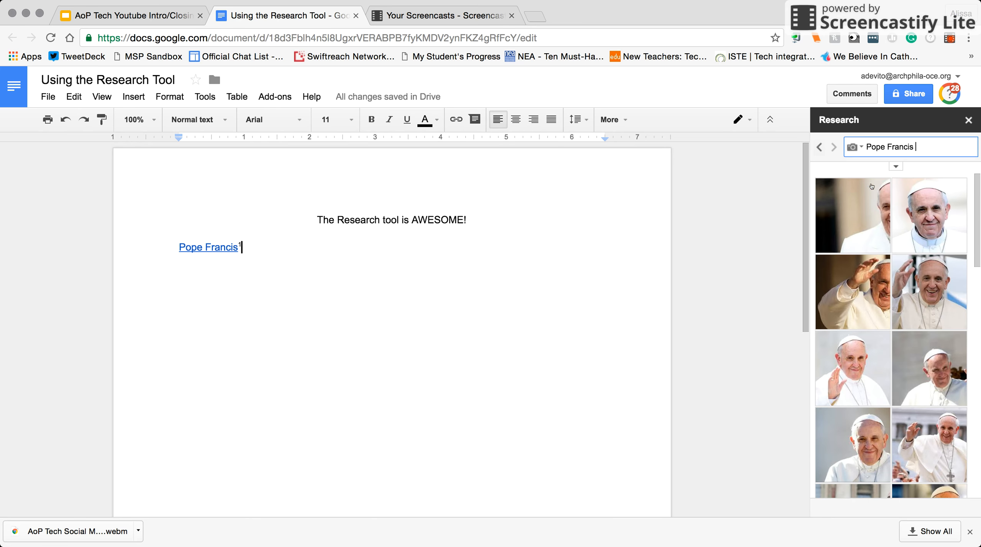
- Filter the image results to those free to use, share or modify, even commercially
click(896, 167)
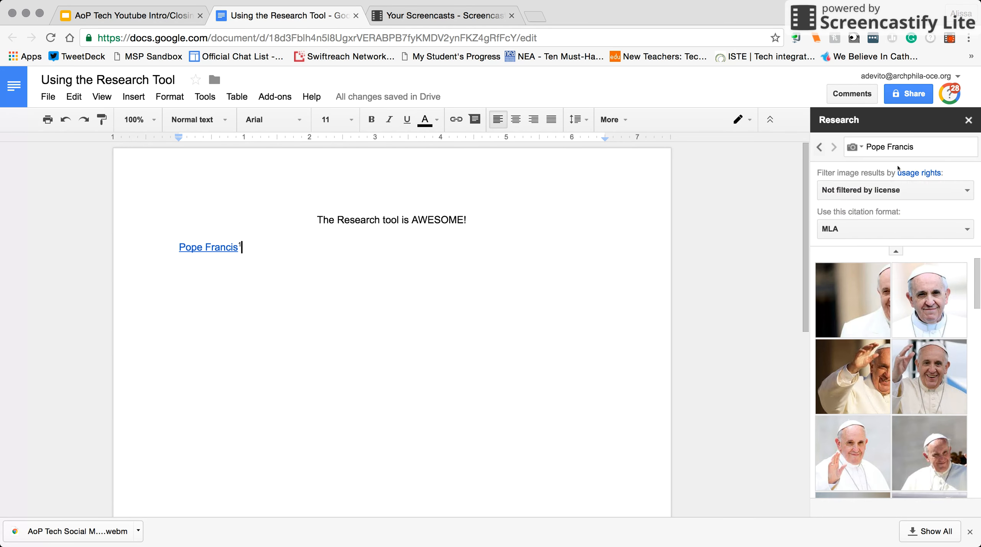
click(899, 192)
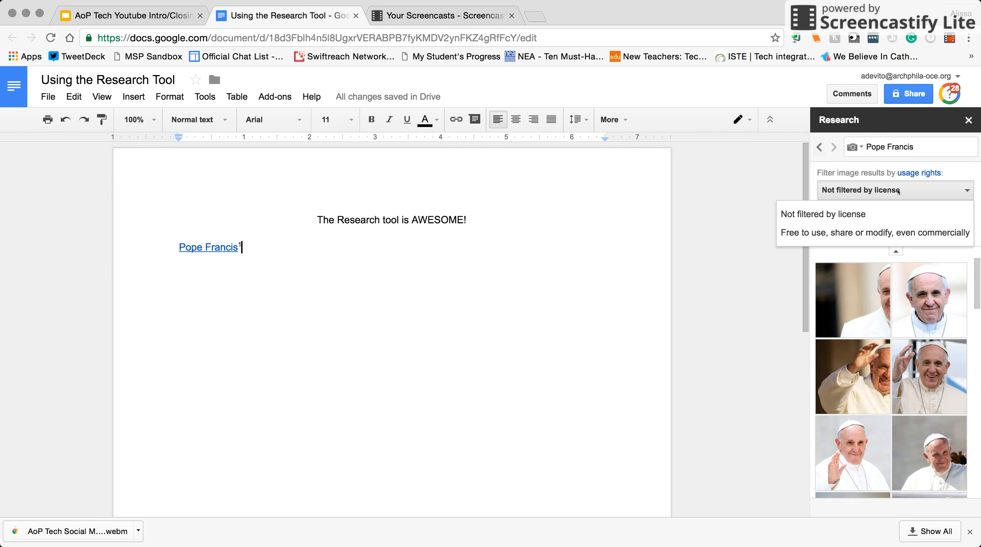
click(897, 233)
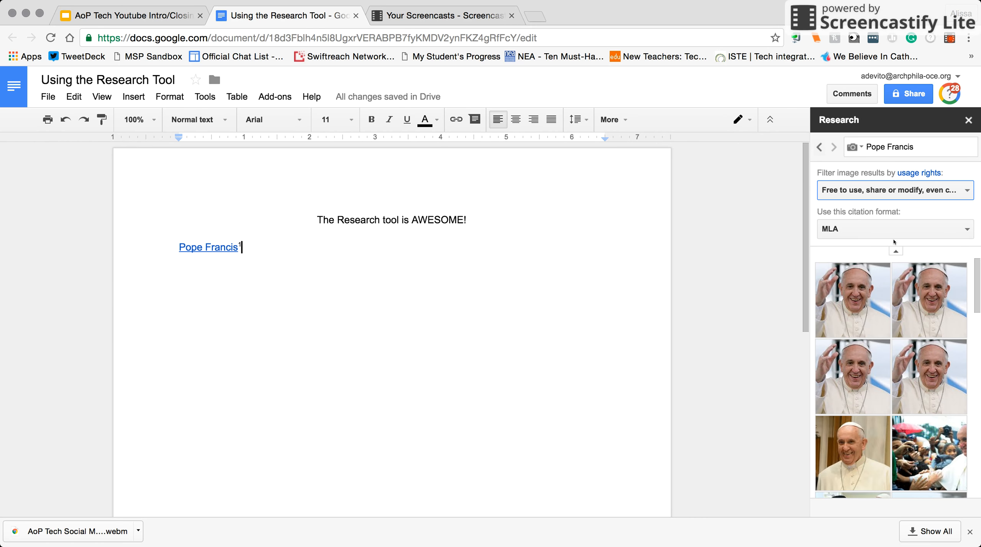
- Insert the first filtered image of the waving Pope after the cited link and check its footnote citation
mouse_move(872, 286)
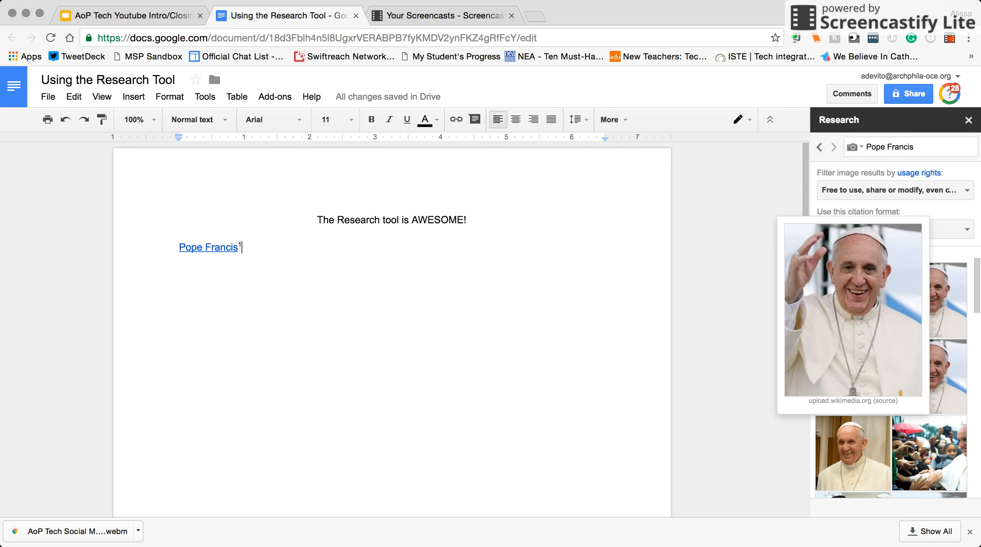
drag(871, 286, 543, 328)
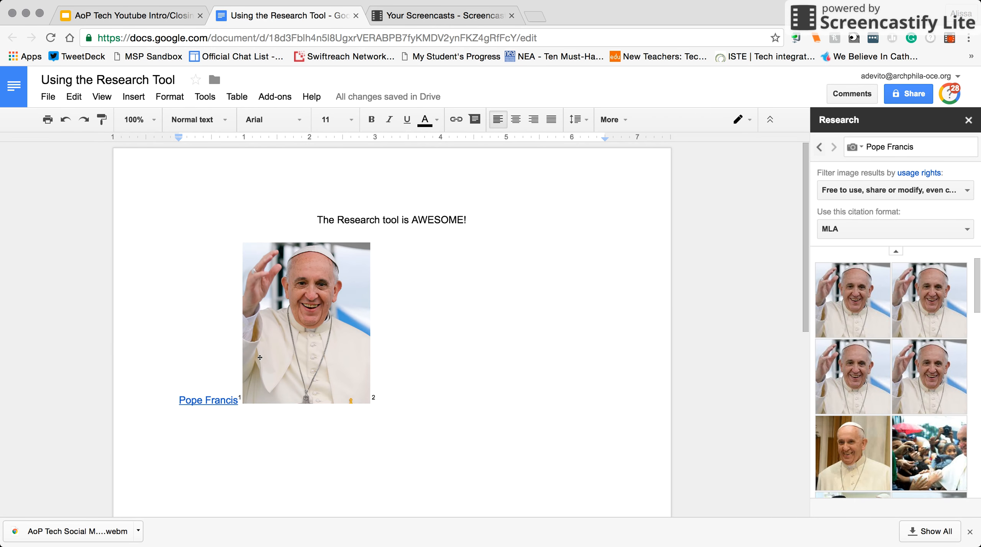
scroll(379, 368, down, 2)
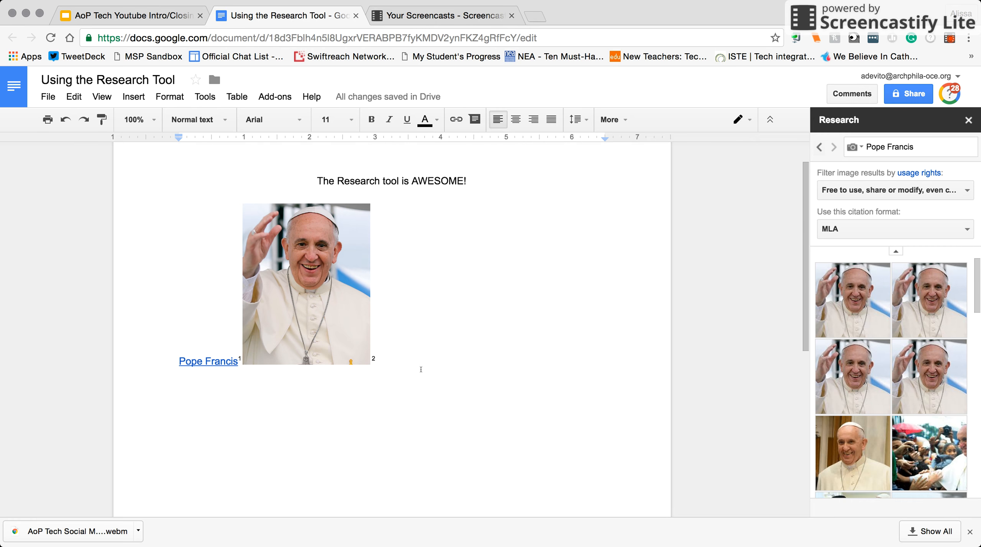
scroll(381, 365, down, 8)
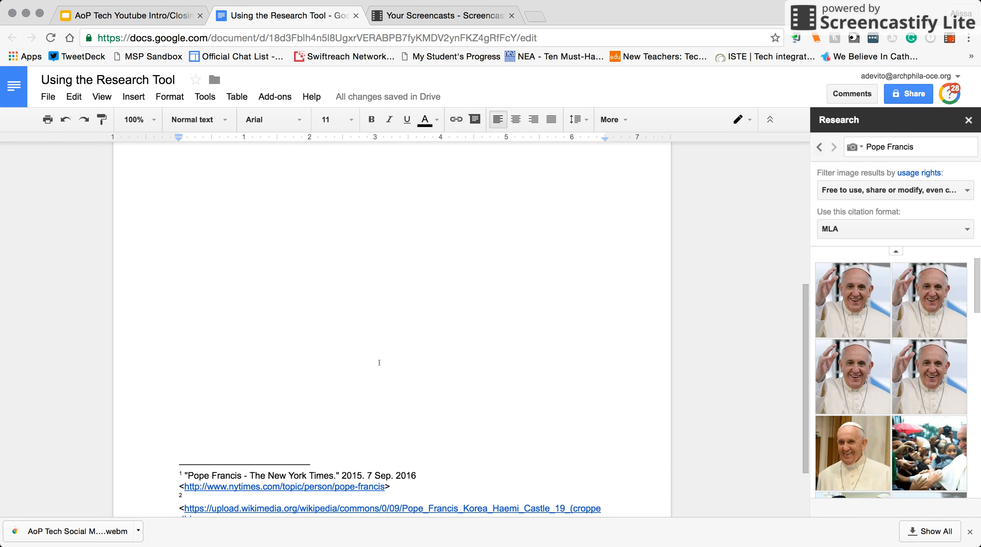
scroll(380, 362, down, 1)
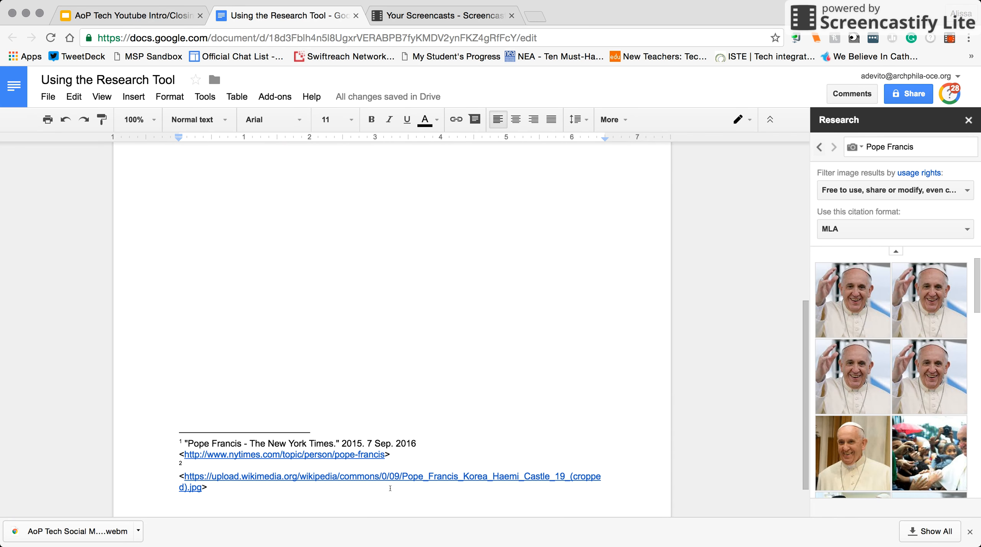
scroll(387, 479, up, 10)
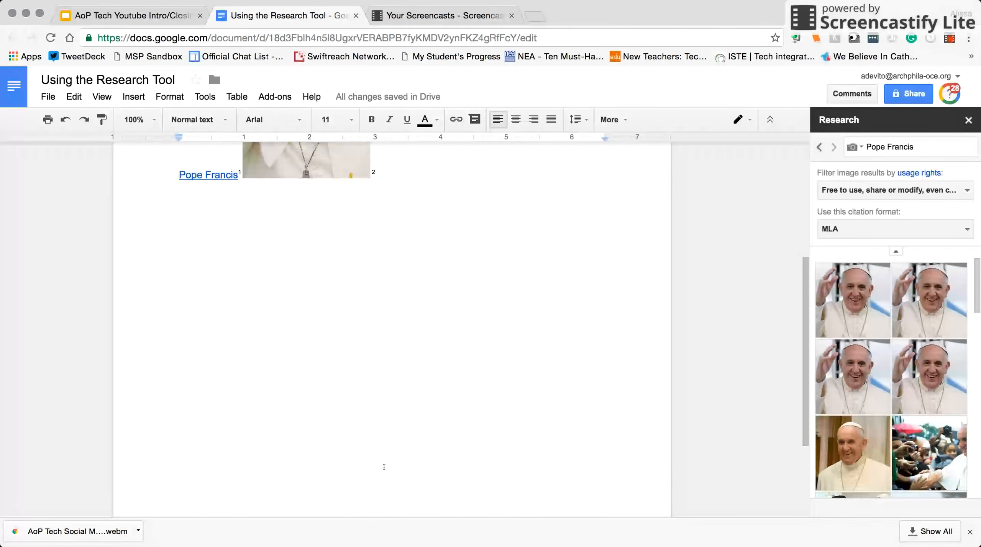
- Switch the Pope Francis search to Scholar results and examine the footnote and insert options of the listed publications
click(857, 149)
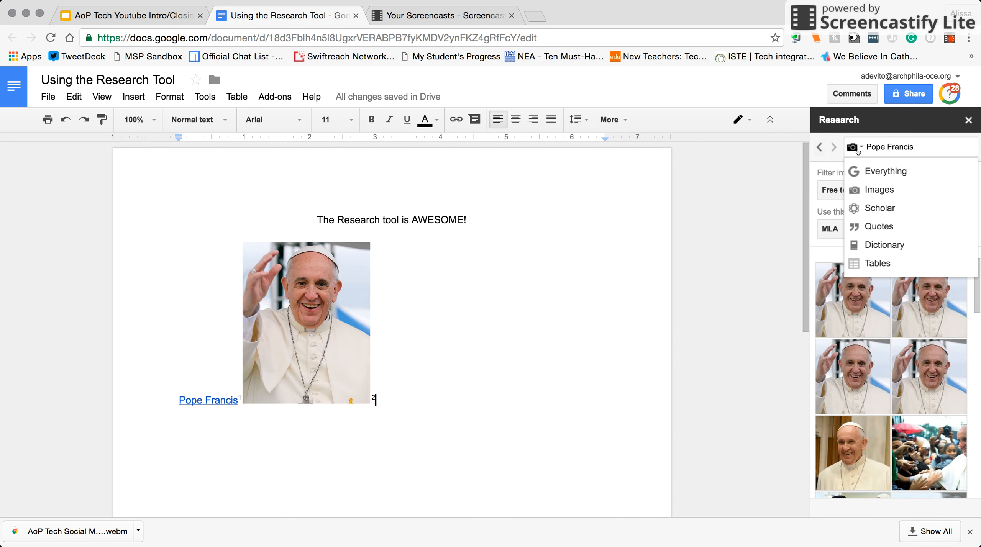
click(875, 207)
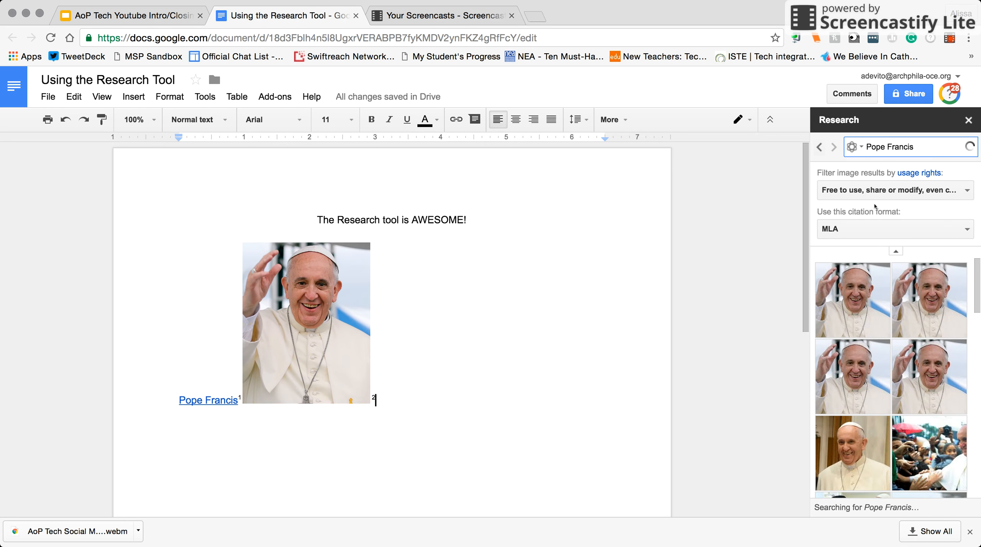
mouse_move(875, 207)
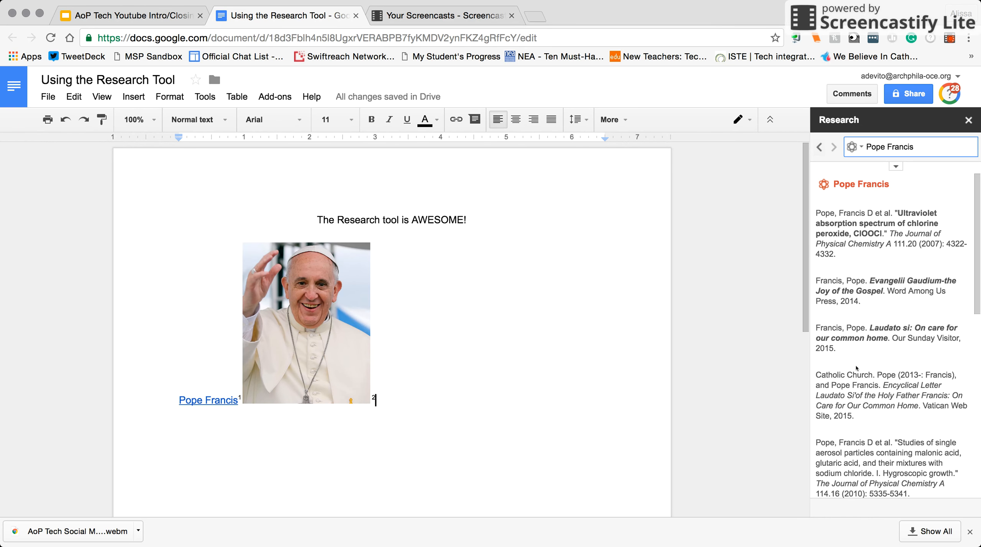
mouse_move(857, 389)
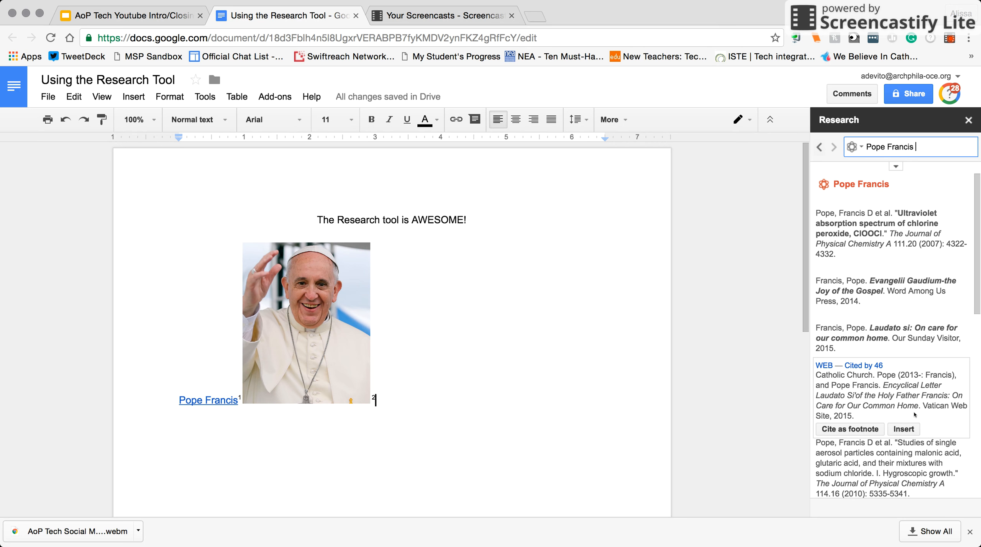
mouse_move(865, 347)
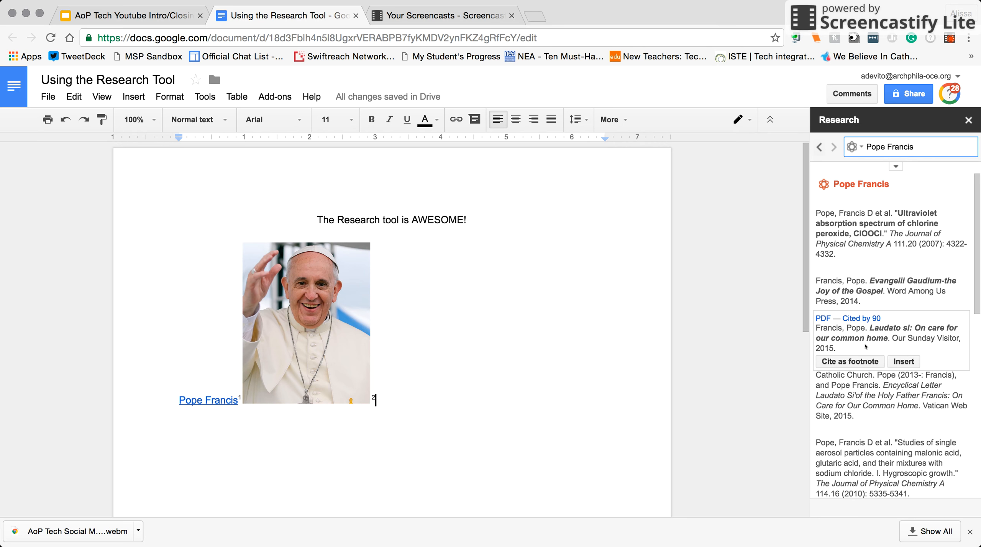
- Switch the Pope Francis search to Quotes results and review the other available result types
click(855, 147)
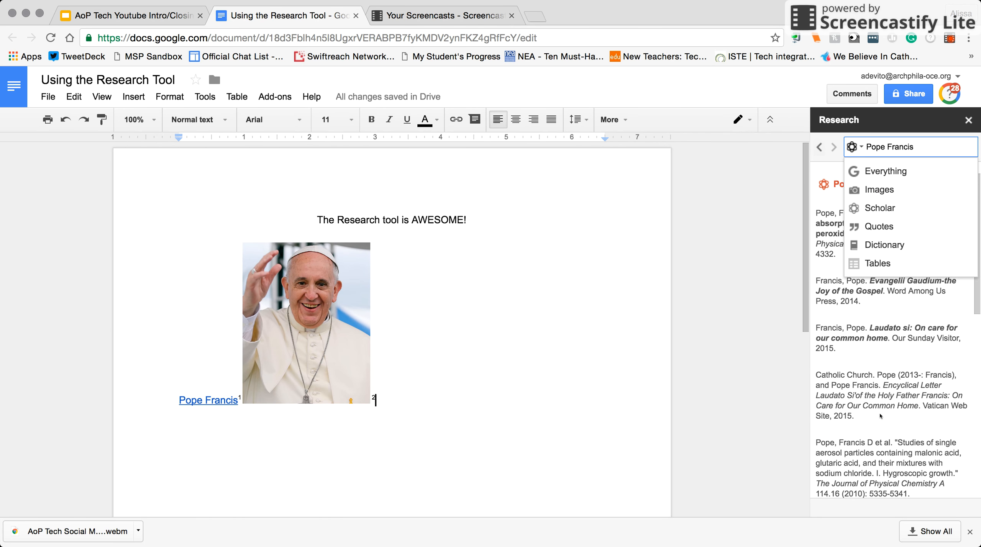
click(916, 231)
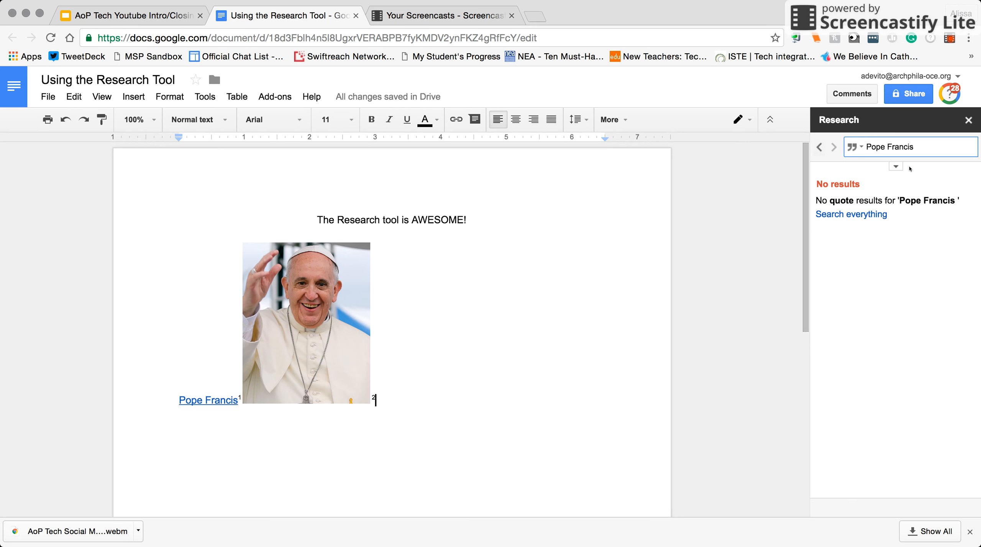
click(857, 148)
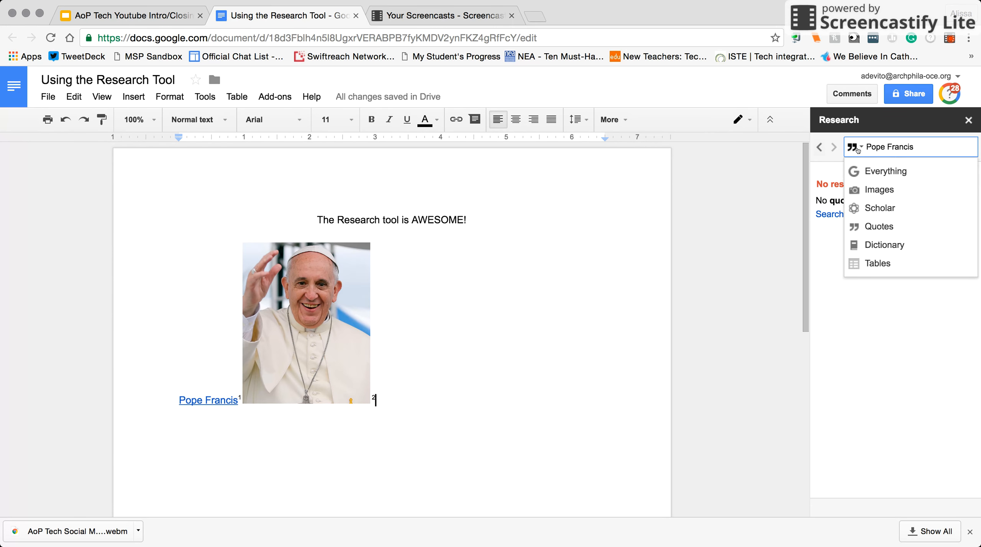
click(858, 149)
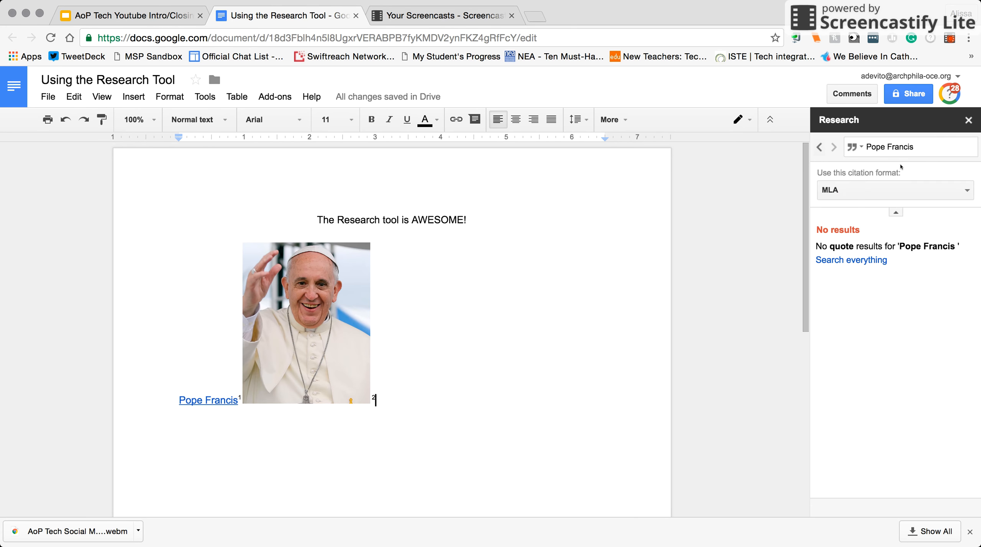
click(857, 152)
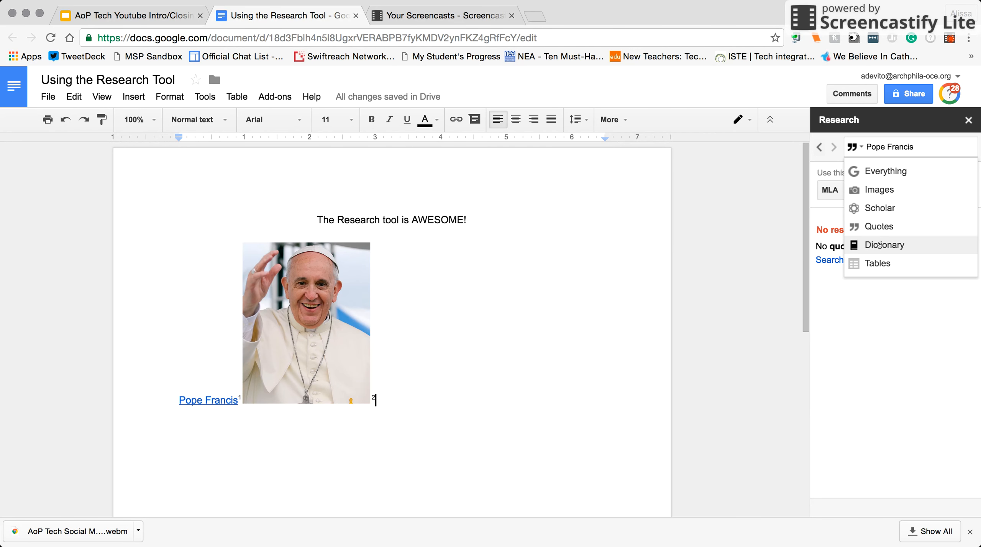
click(783, 243)
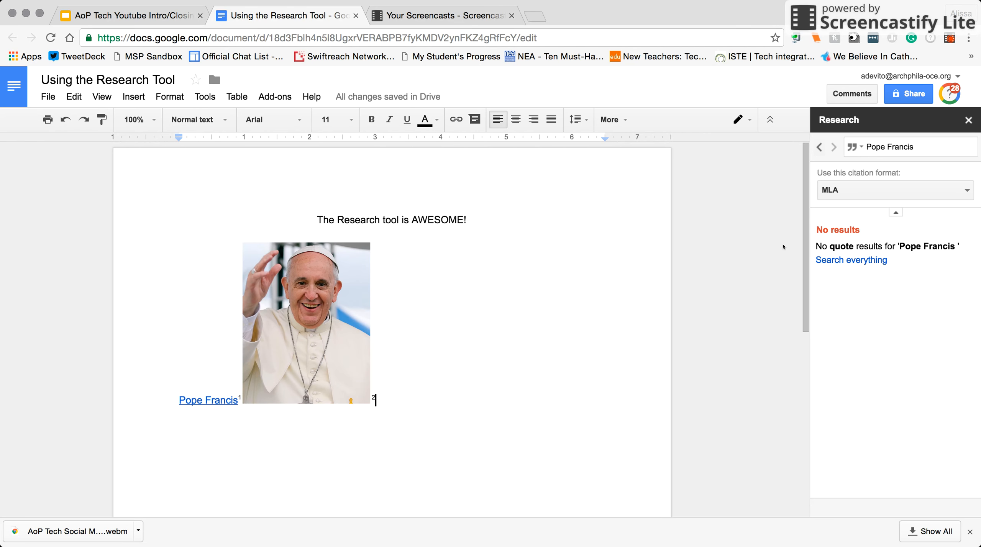
- Close the Research pane, then run the Research tool on the word "Research" in the document's first line and browse its web results
click(969, 121)
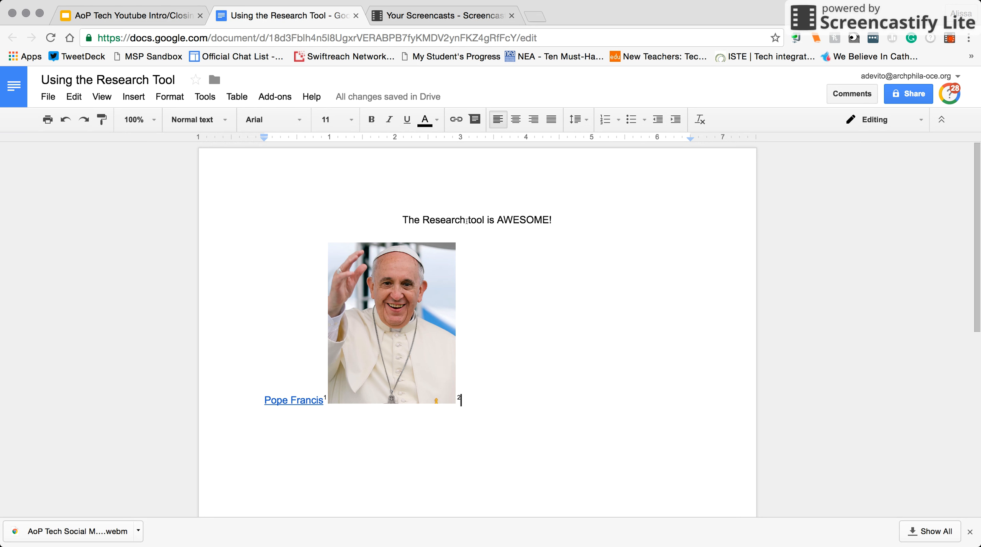
drag(466, 219, 423, 220)
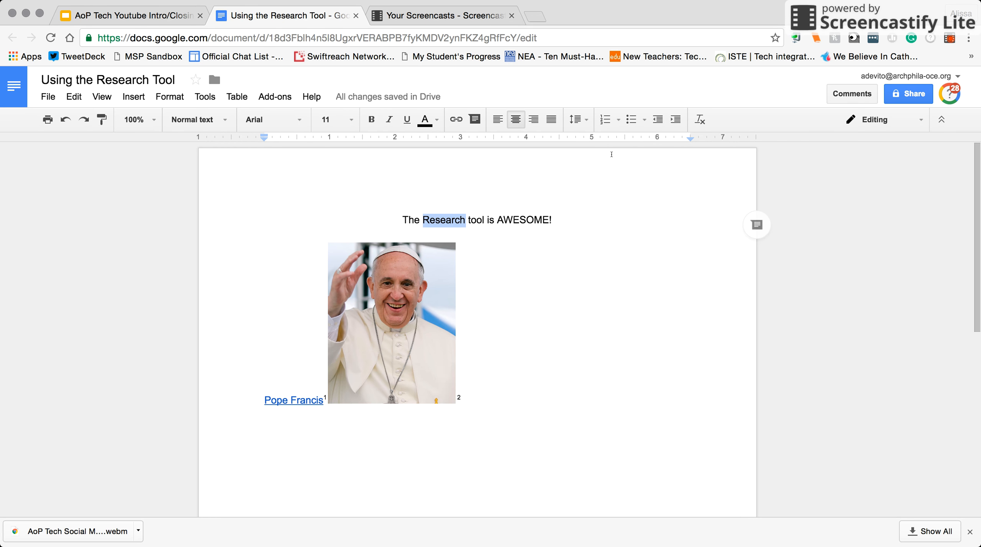
click(205, 97)
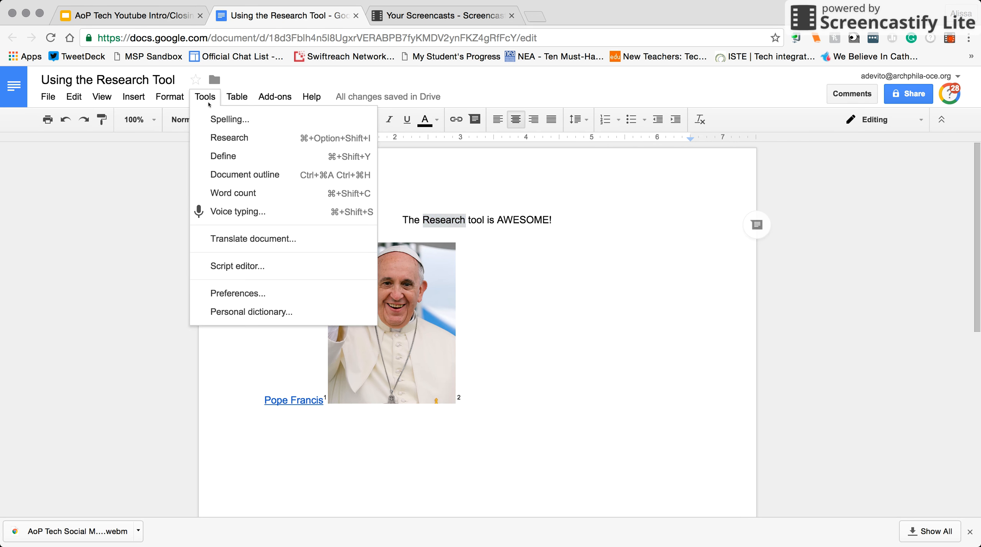
click(228, 139)
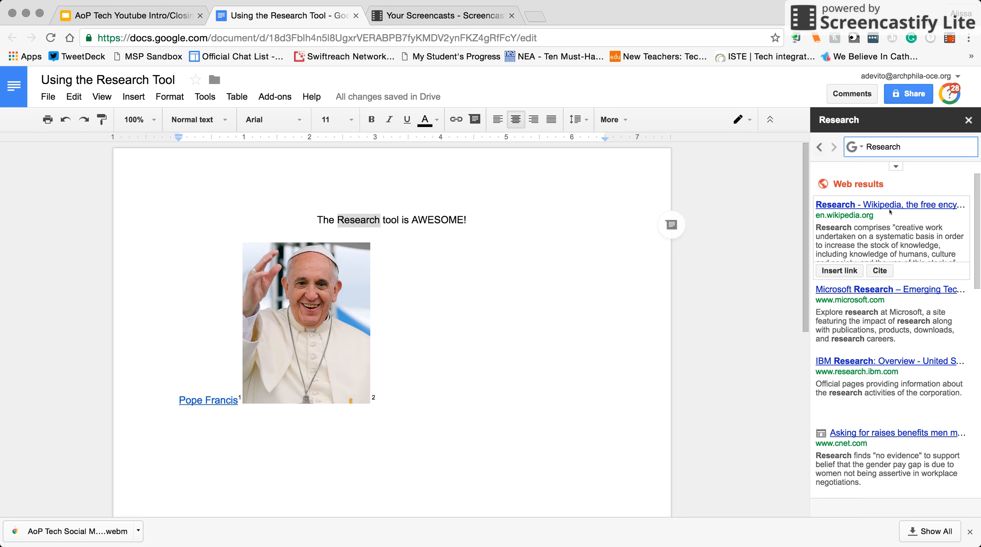
scroll(879, 288, down, 5)
scroll(879, 288, up, 5)
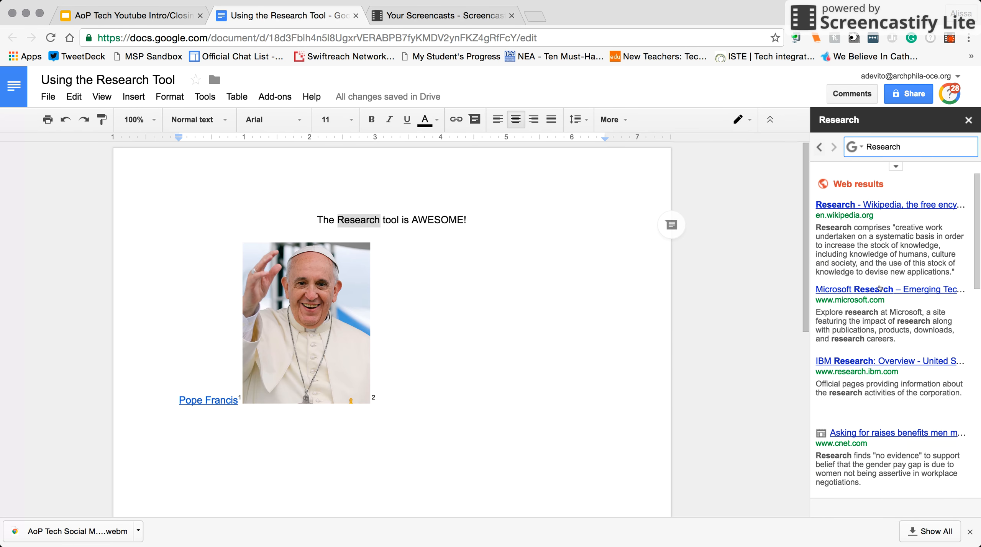
- Switch the search for "Research" to Dictionary results to look up the word's definition
click(851, 148)
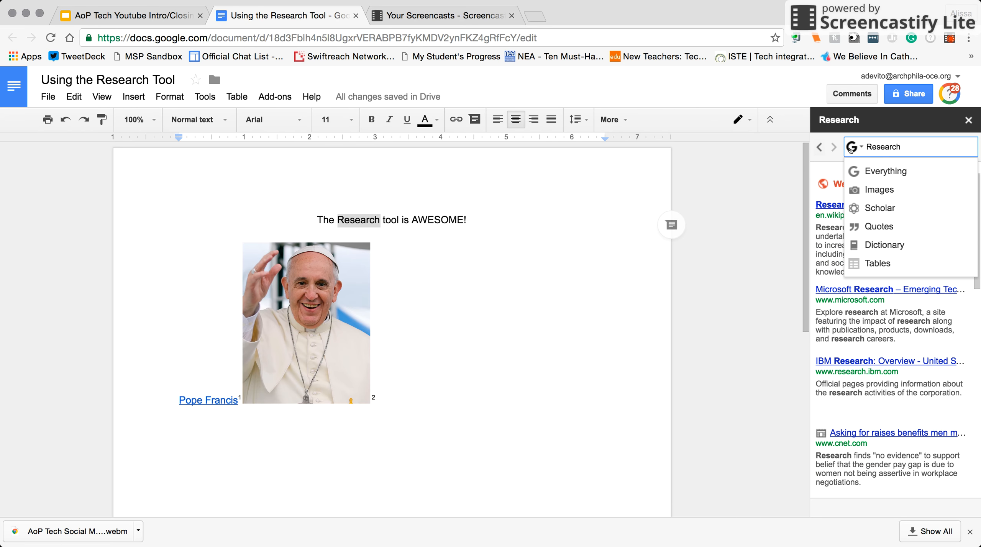
click(878, 247)
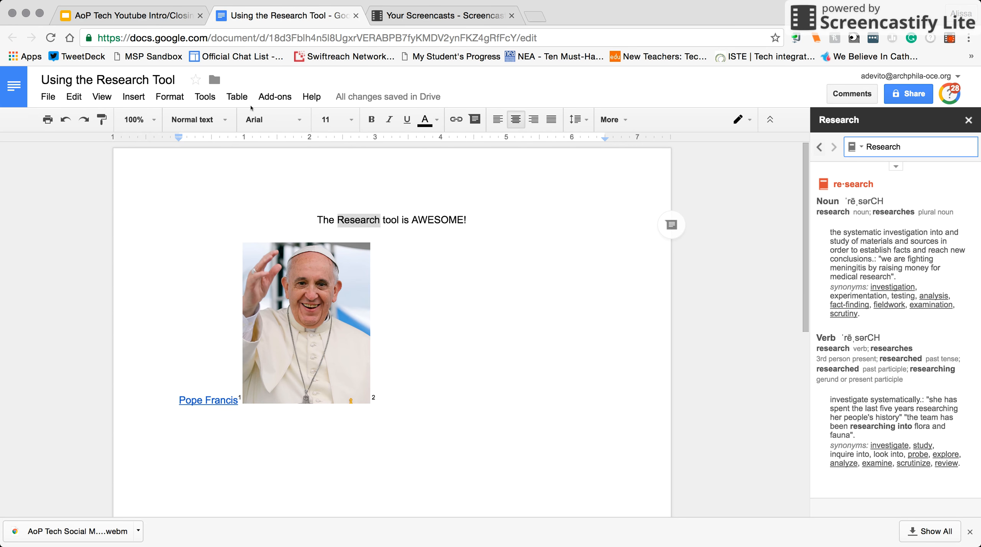
click(205, 97)
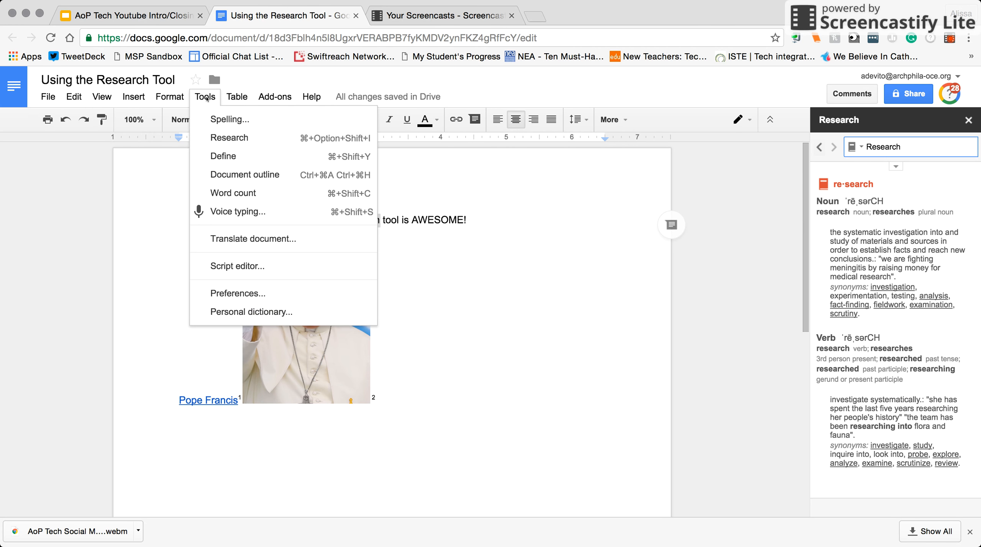
click(226, 139)
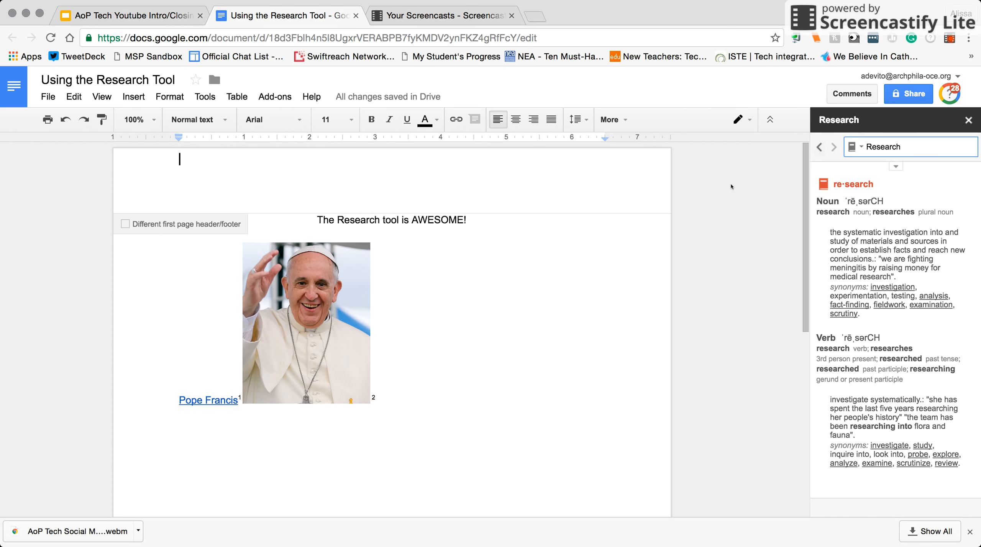
click(728, 294)
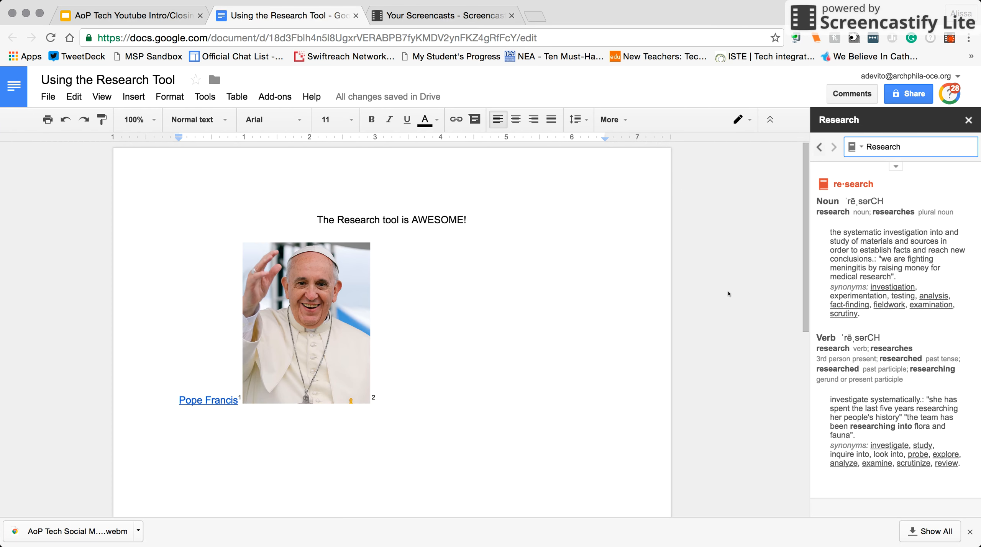
scroll(728, 294, down, 1)
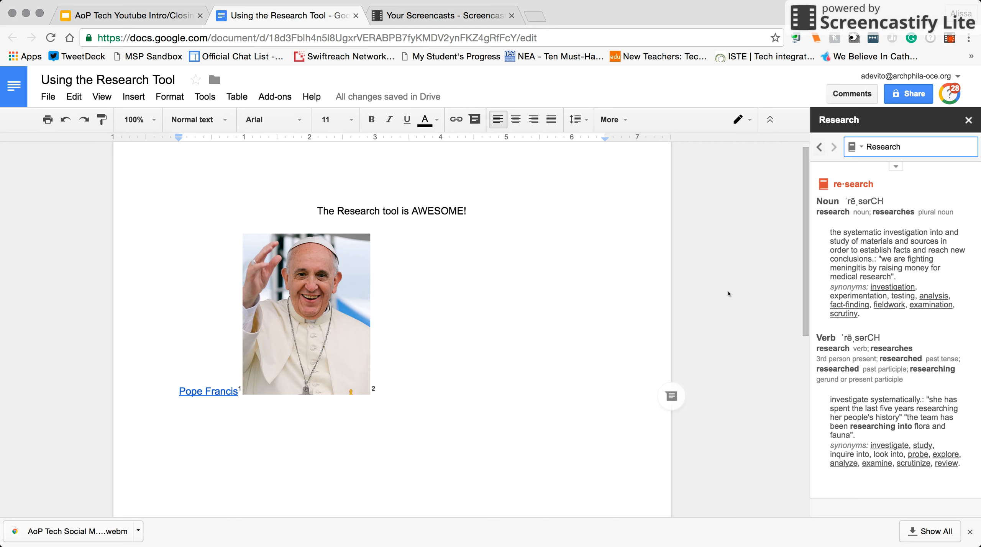